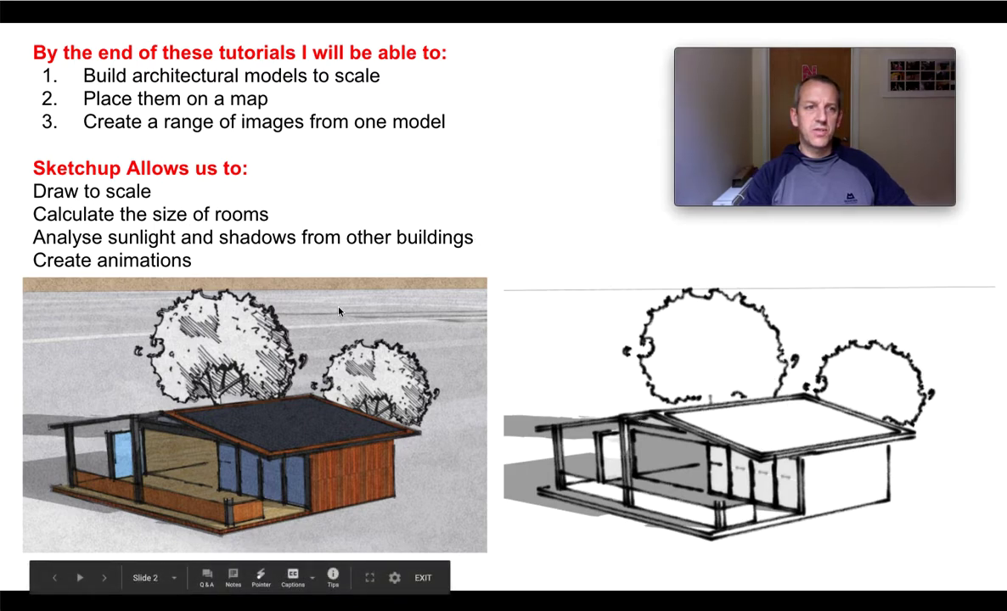
Examine the Visitor Centre building and its riverside map site from close up, from above and from far away
click(445, 472)
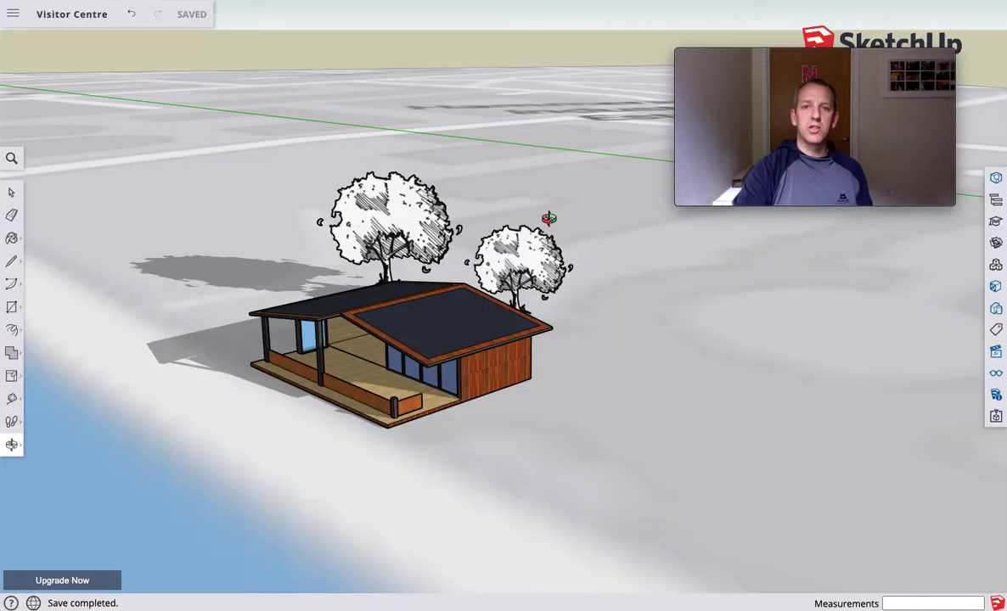
scroll(476, 303, down, 3)
scroll(474, 303, down, 5)
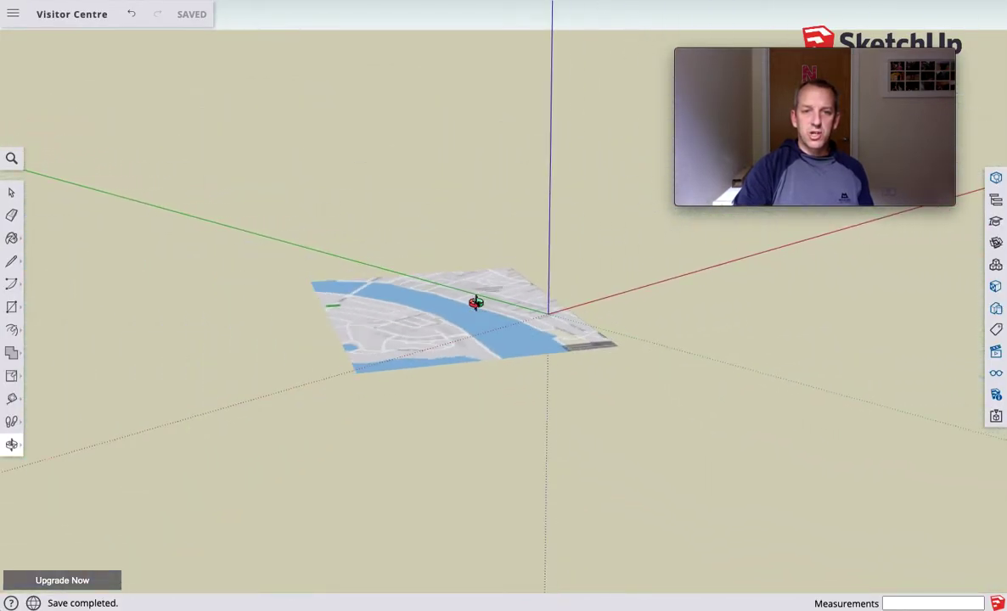
scroll(476, 306, up, 5)
drag(523, 379, 591, 560)
scroll(476, 316, up, 6)
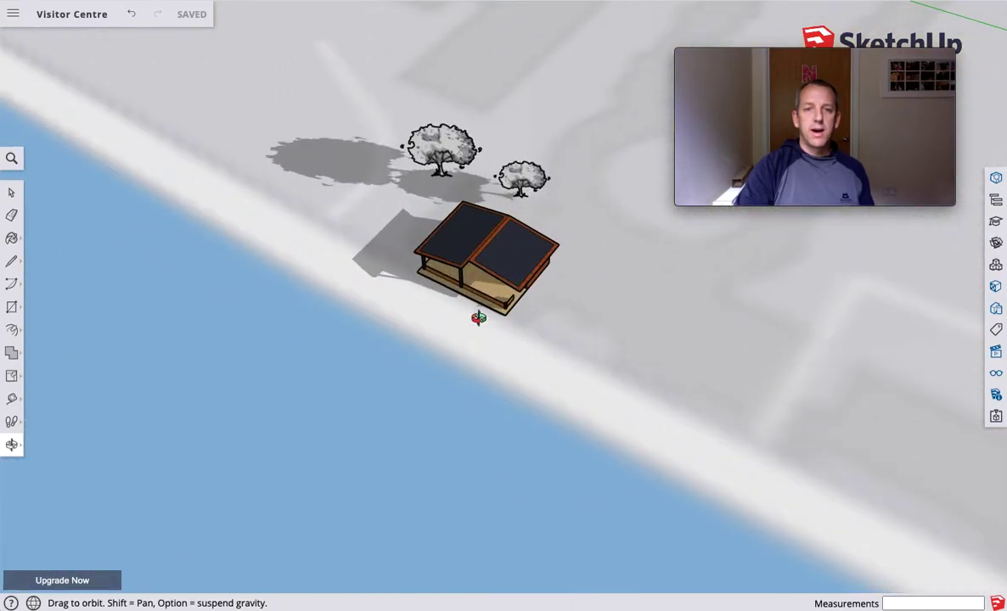
drag(510, 347, 475, 327)
scroll(423, 198, down, 5)
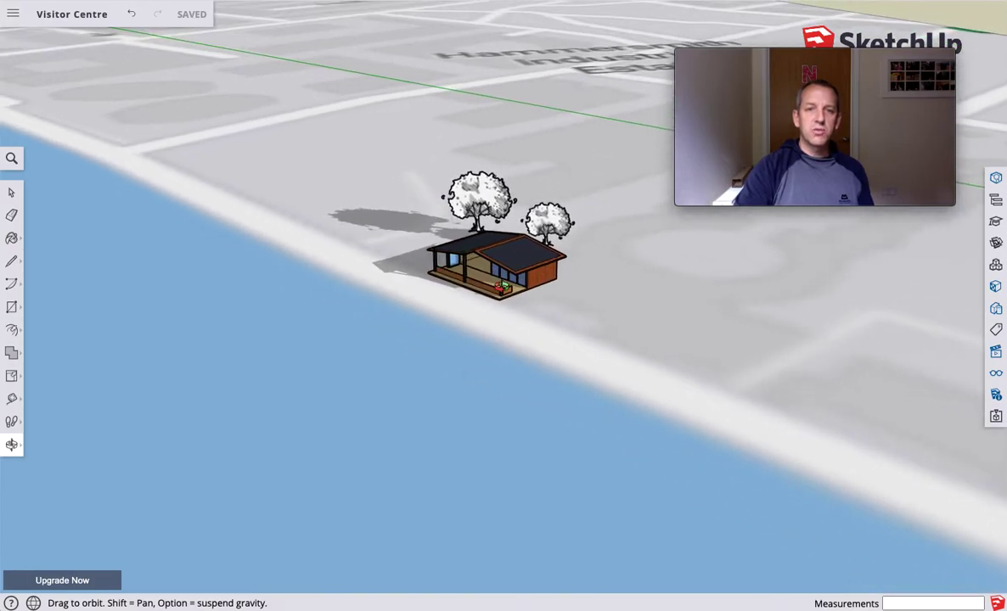
scroll(423, 198, up, 4)
drag(476, 357, 503, 283)
scroll(503, 283, down, 6)
scroll(501, 283, down, 5)
scroll(499, 277, up, 6)
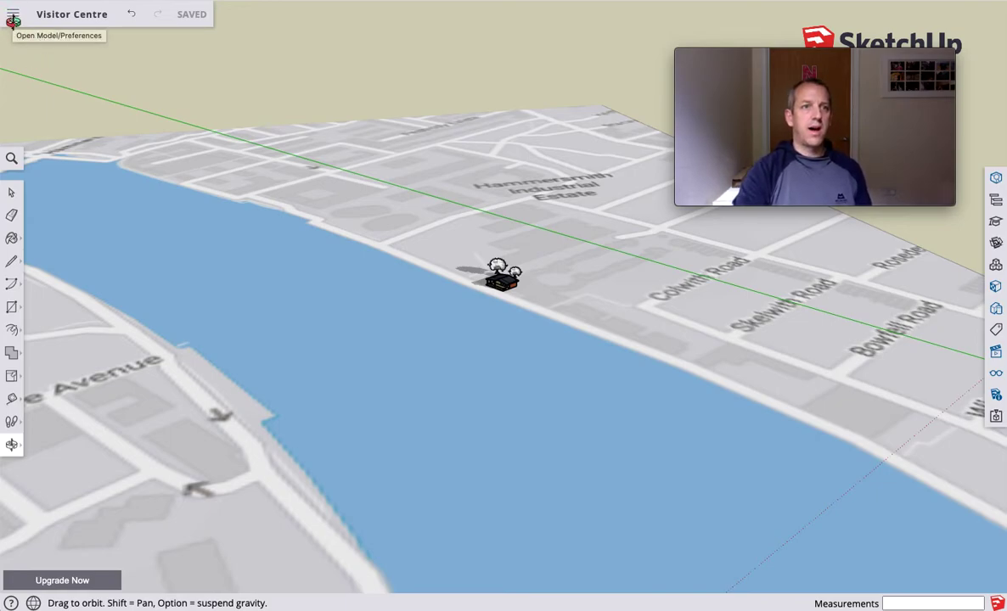
Create a new model and delete the default standing figure near the origin
click(15, 19)
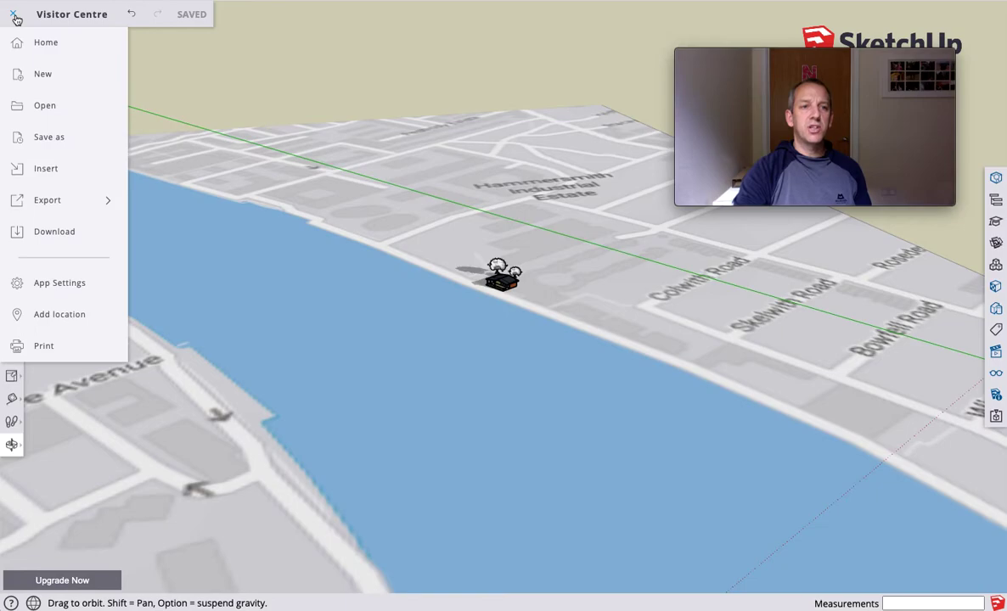
click(44, 75)
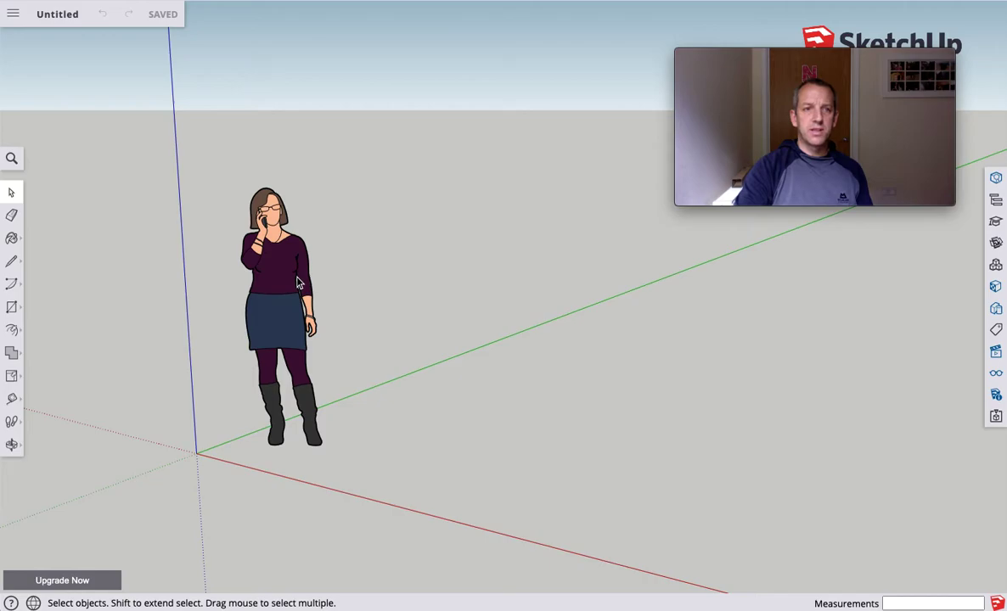
scroll(258, 297, down, 6)
scroll(258, 296, up, 5)
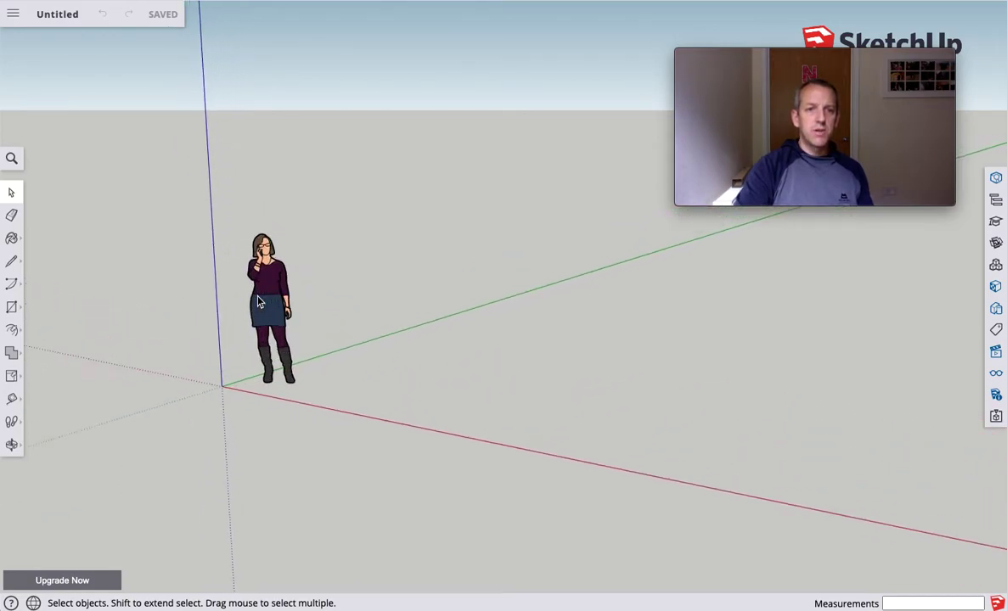
click(266, 300)
key(Delete)
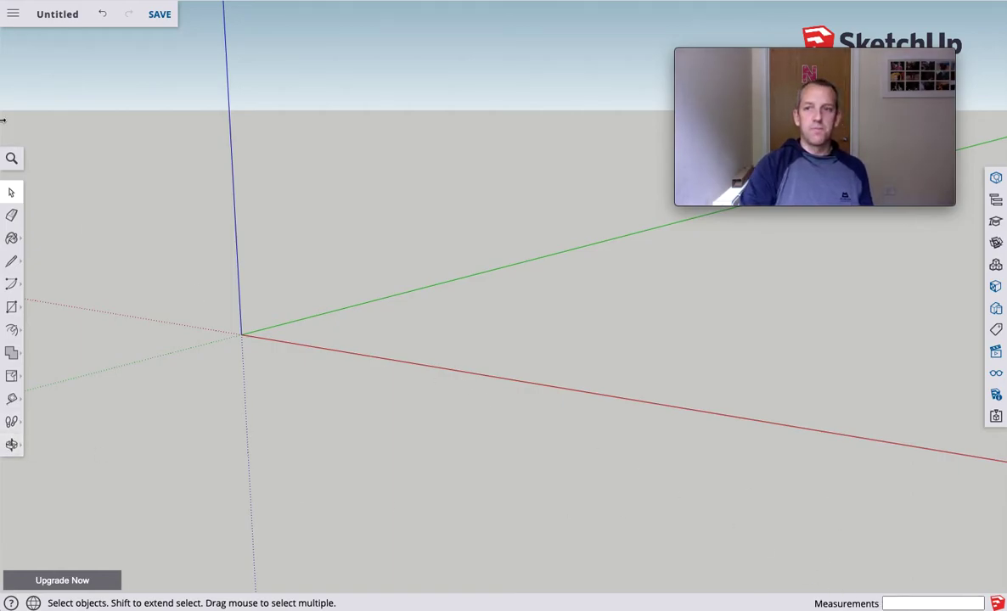
Draw a ground rectangle about 2.15 m by 4.66 m beside the red axis near the origin
click(12, 309)
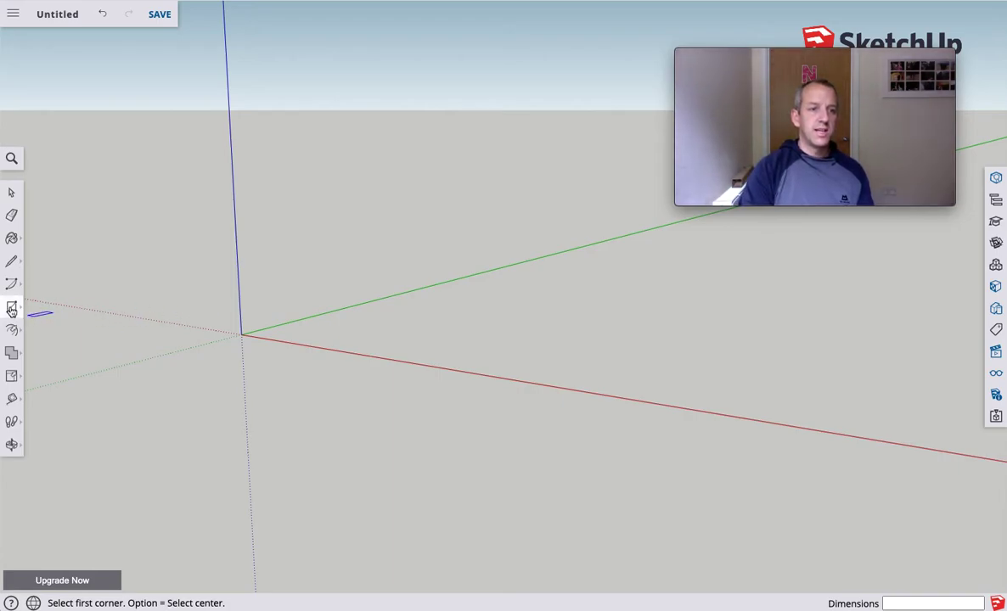
mouse_move(11, 311)
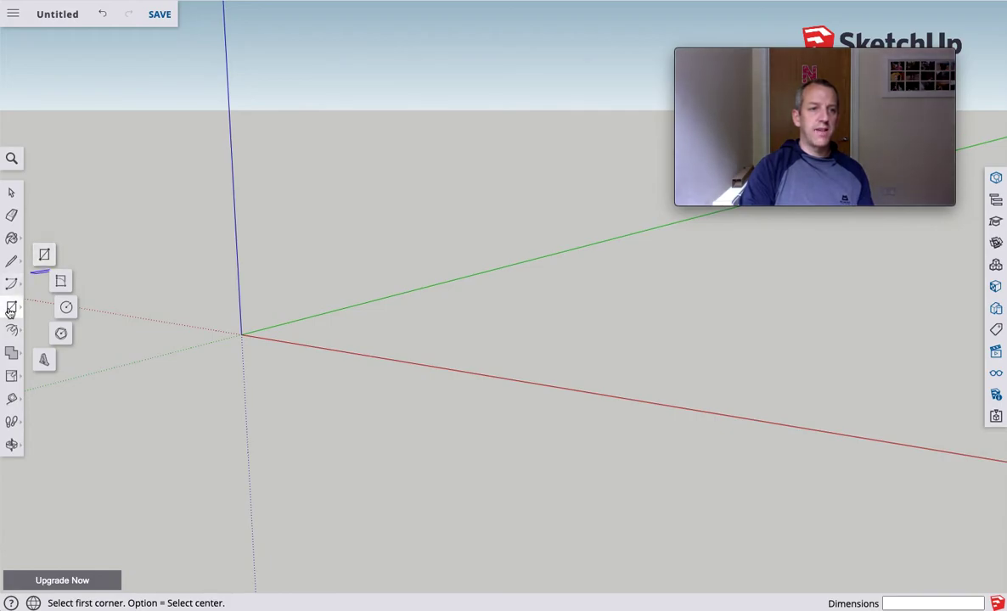
click(302, 341)
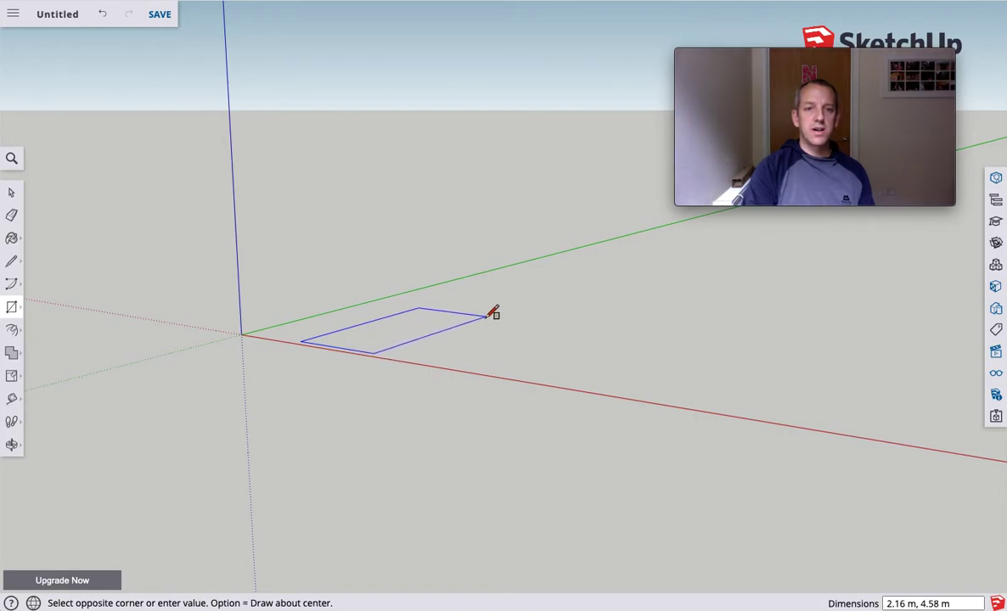
click(489, 315)
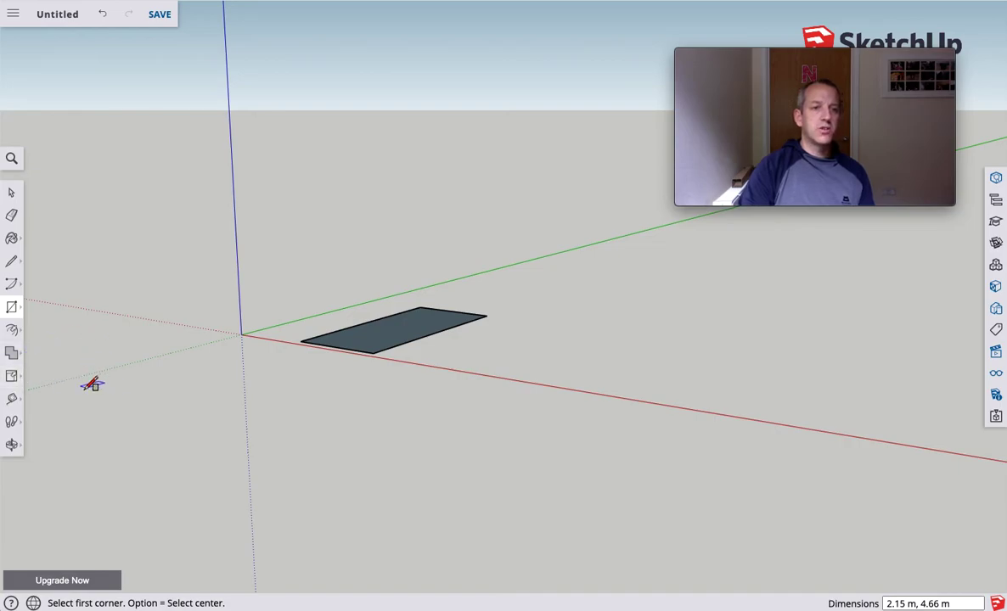
Push/Pull the rectangle upward into a block and reshape its top and side faces into a wide, low box
click(14, 381)
mouse_move(15, 381)
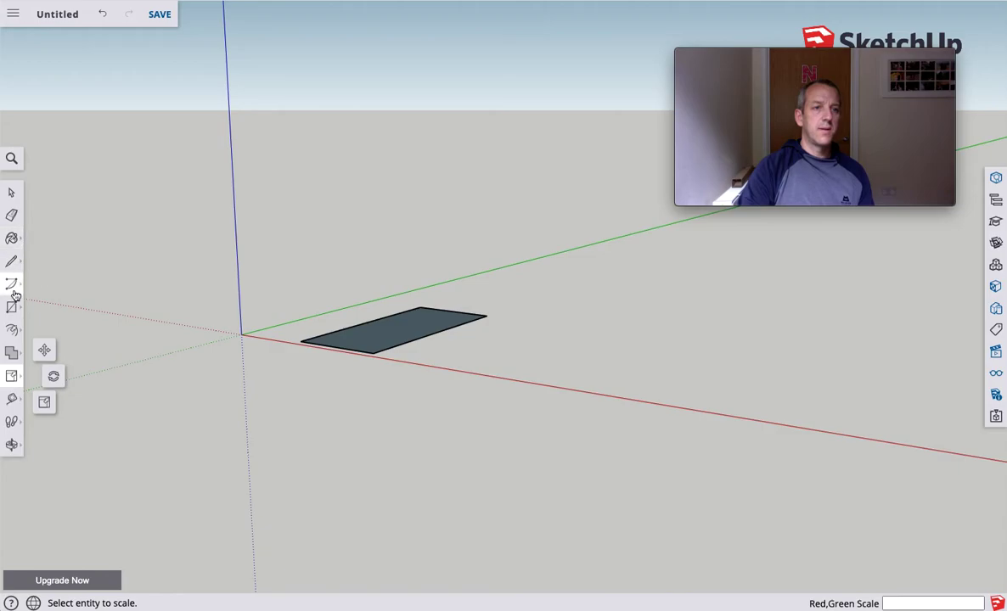
click(12, 330)
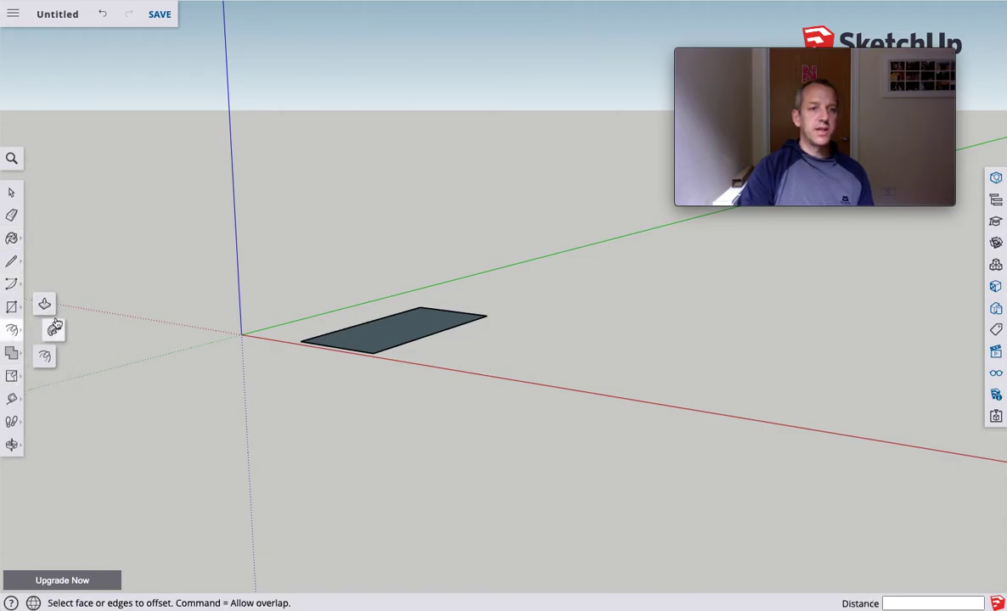
click(45, 306)
drag(365, 339, 378, 255)
drag(414, 314, 497, 325)
drag(330, 330, 299, 340)
drag(449, 328, 406, 353)
drag(398, 255, 396, 292)
drag(328, 339, 393, 324)
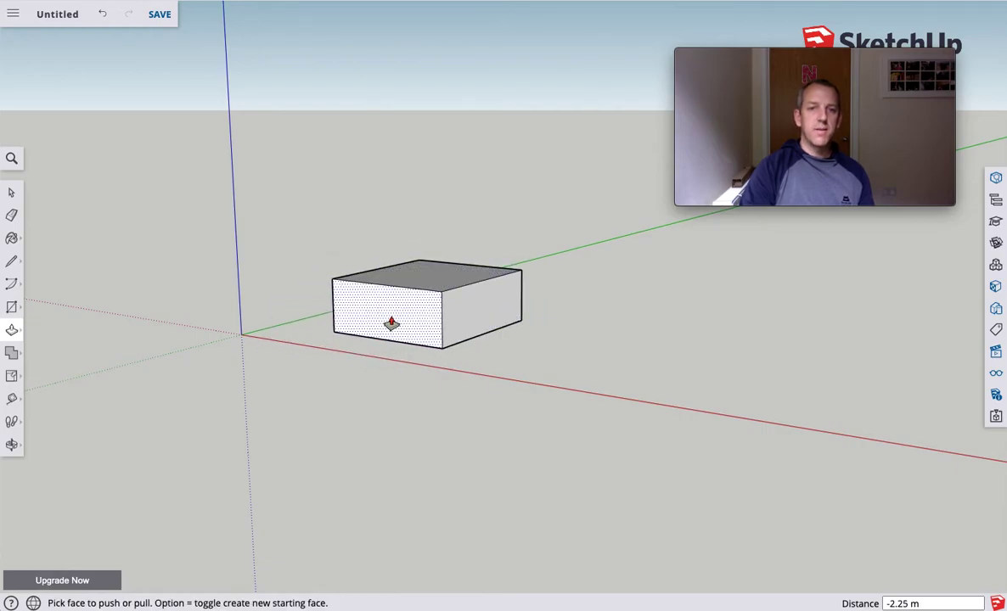
Split the box's front face with a vertical line about 1.30 m long and pull the two halves out to different depths
click(12, 262)
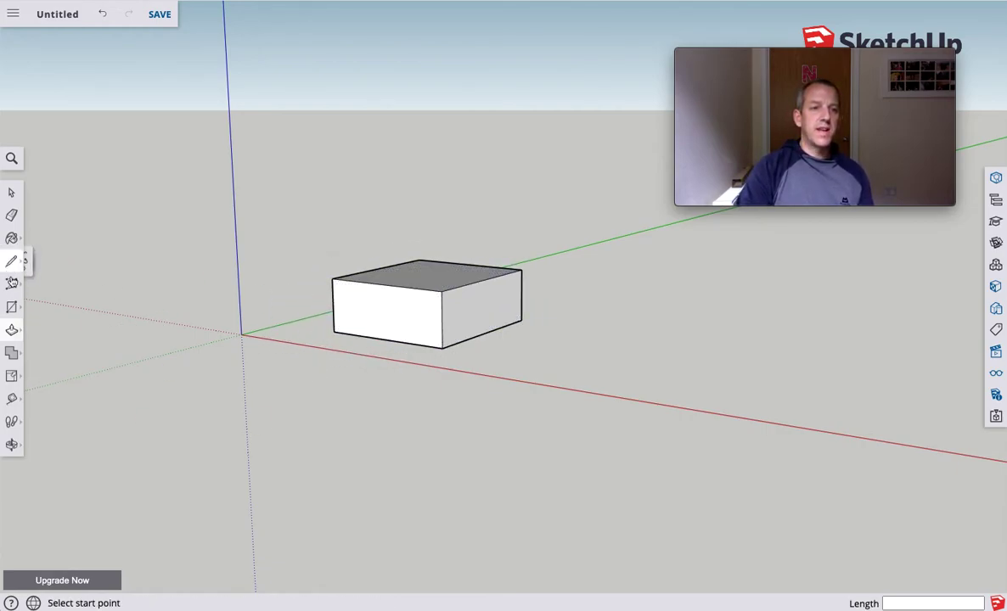
click(385, 283)
click(386, 339)
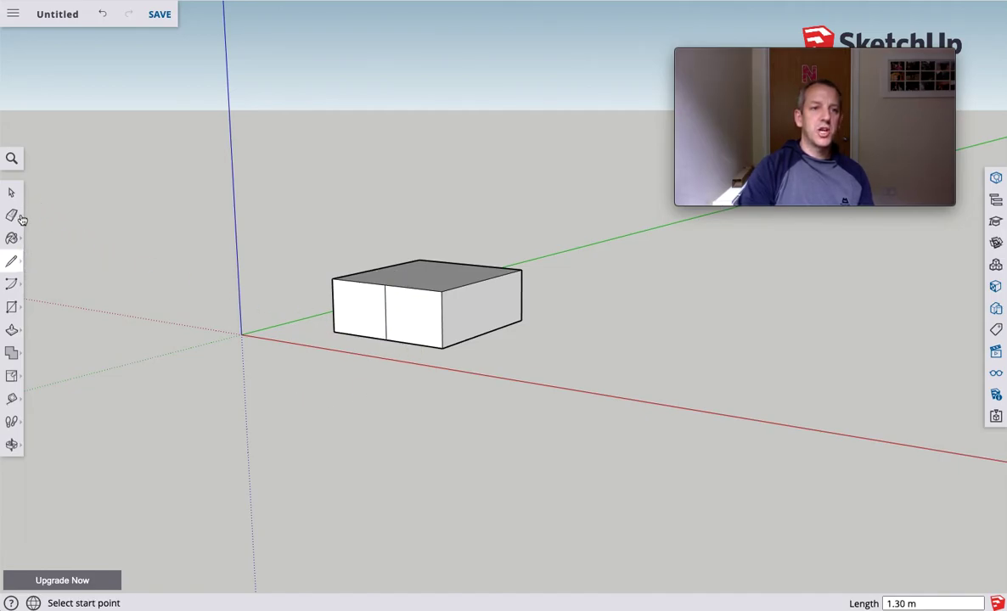
click(12, 331)
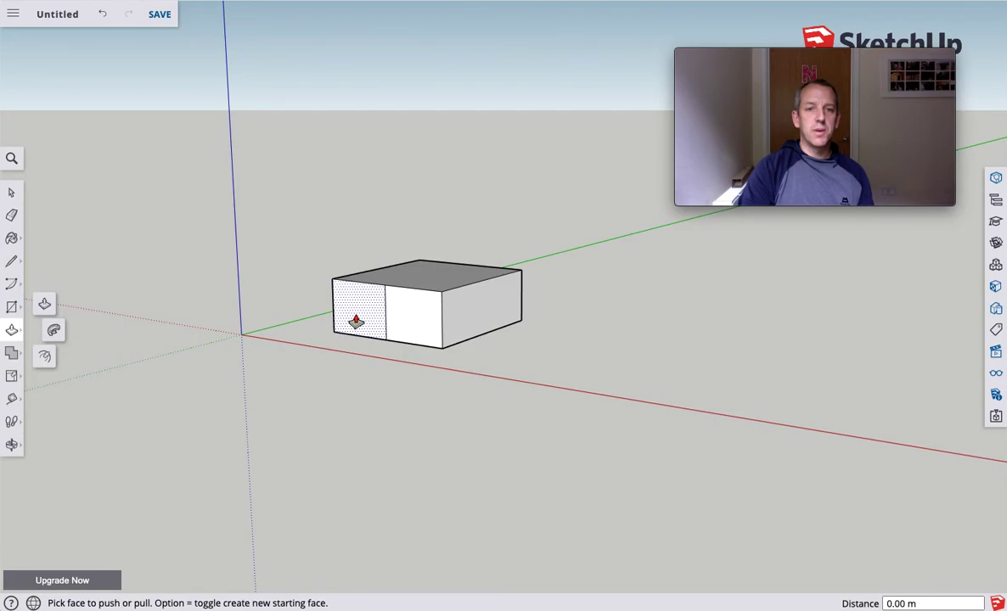
mouse_move(356, 322)
mouse_down()
mouse_move(321, 330)
mouse_move(309, 355)
mouse_move(421, 322)
mouse_move(397, 334)
mouse_up()
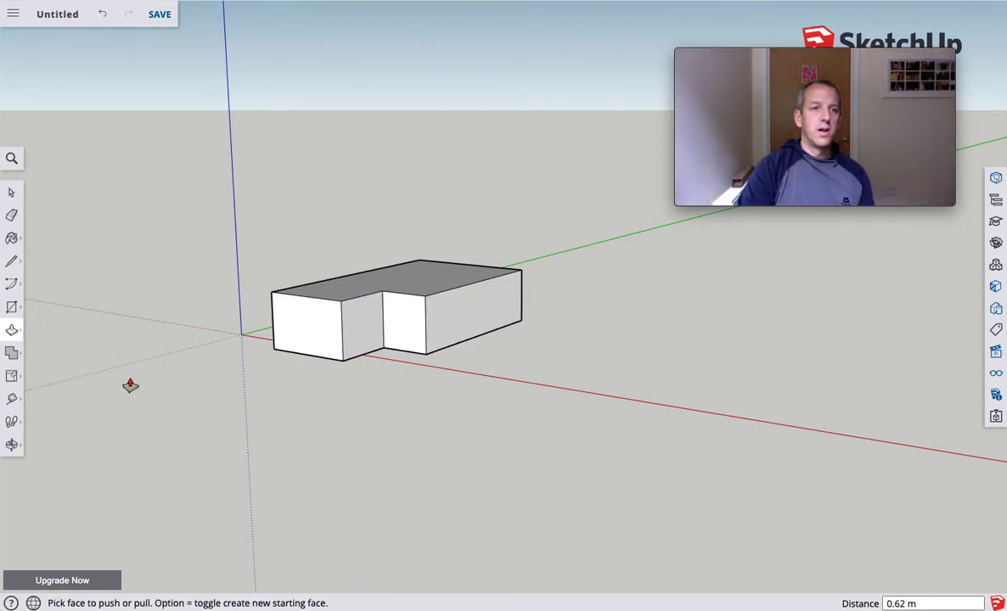
Draw a diagonal line about 2.33 m long across the long side face and pull the part toward the rear out about 1.04 m
click(12, 261)
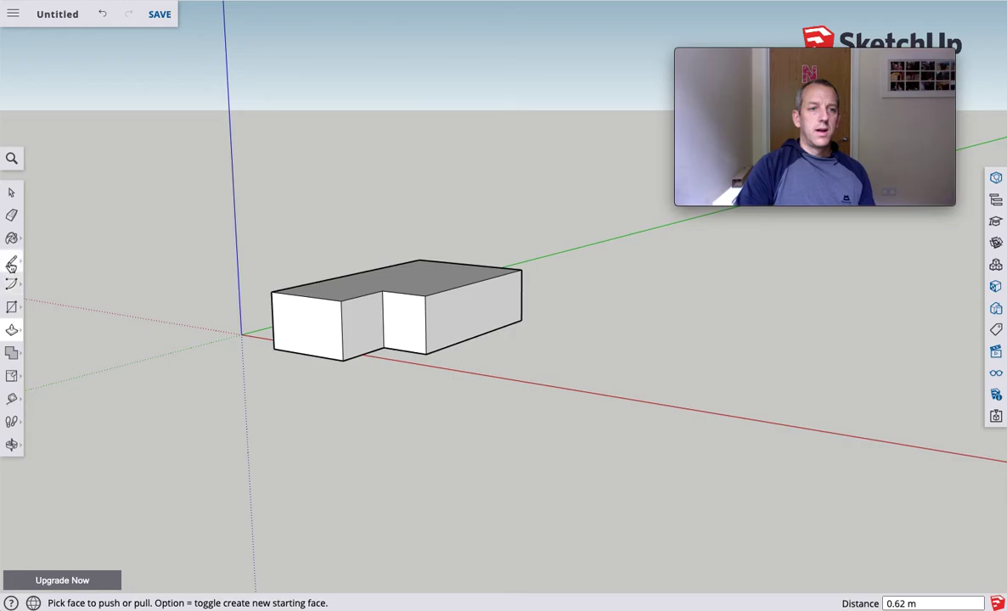
click(449, 345)
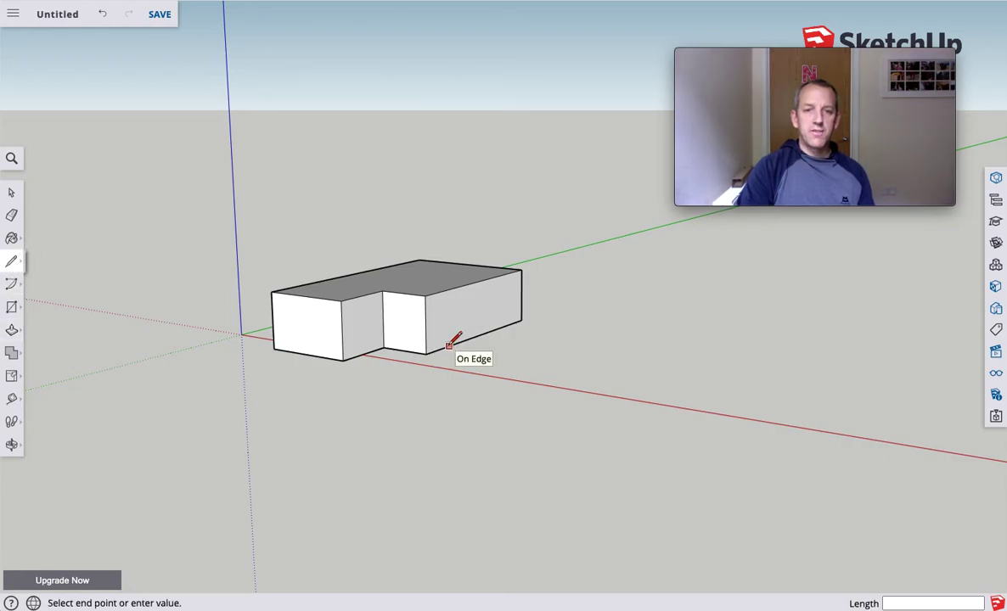
click(500, 274)
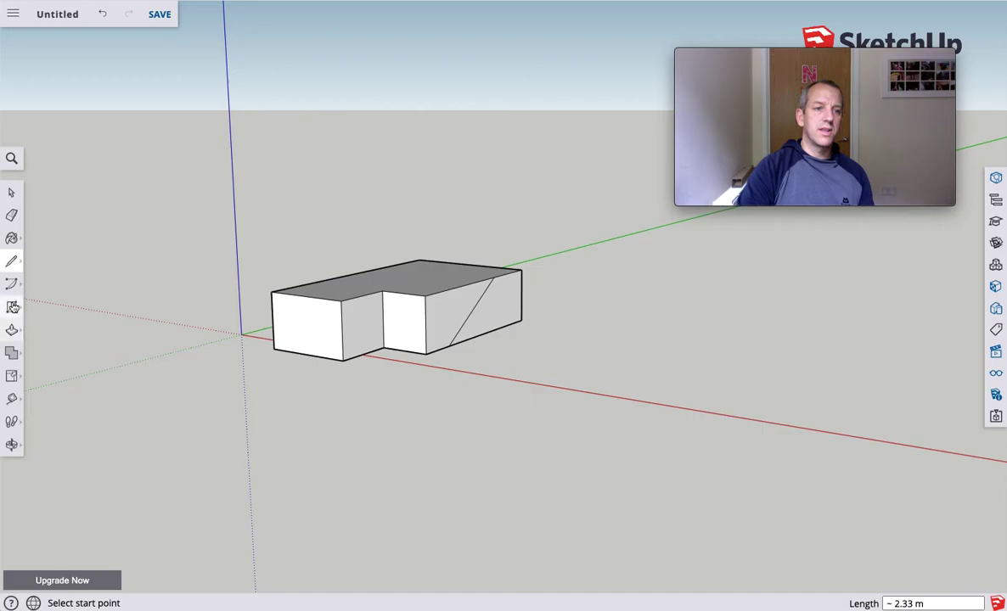
click(12, 330)
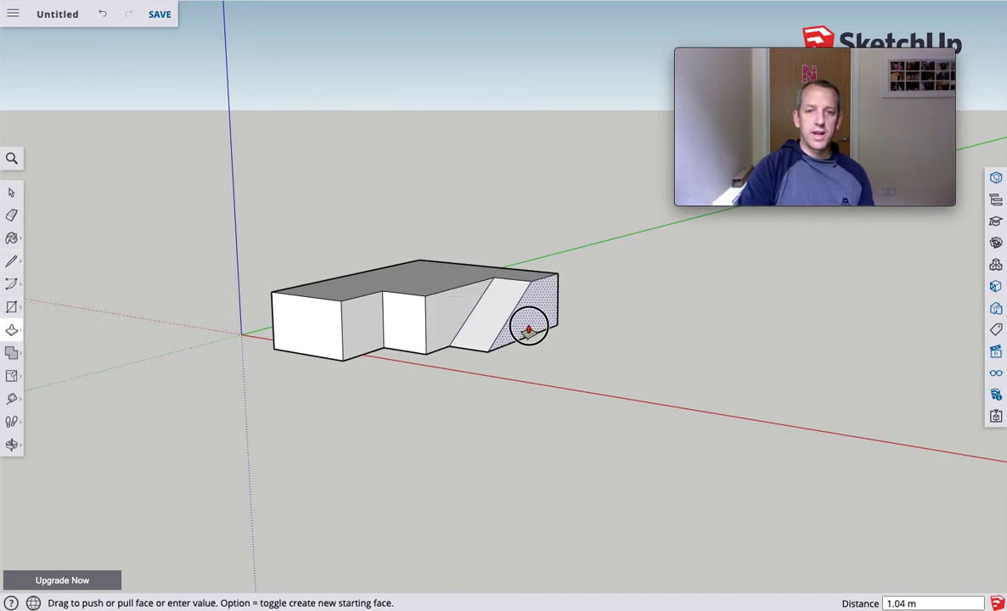
click(528, 328)
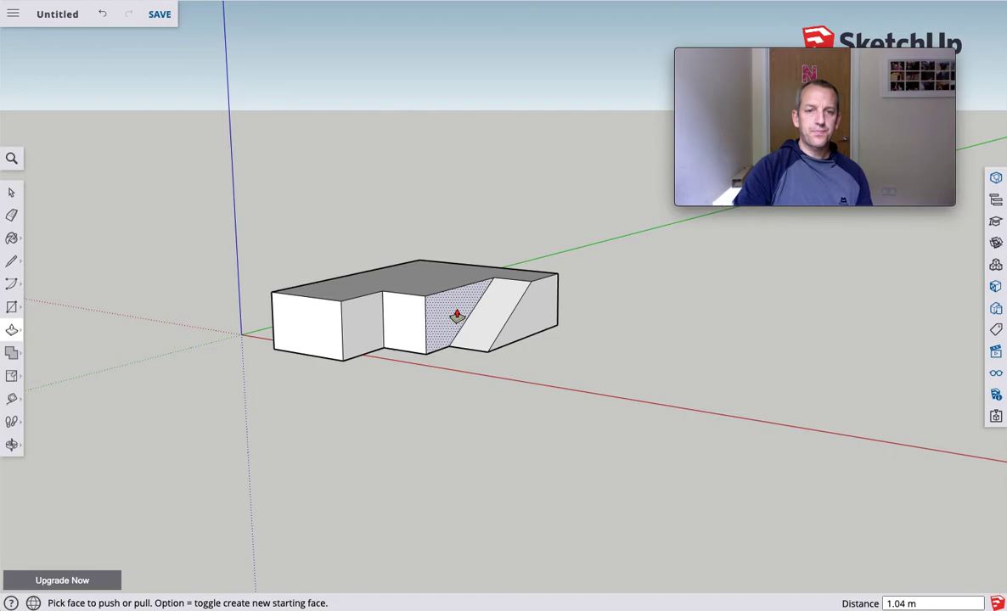
Examine the stepped block close up, from a distance and from its opposite side
scroll(457, 316, up, 10)
scroll(457, 315, down, 8)
scroll(457, 316, down, 10)
scroll(457, 316, up, 12)
scroll(457, 316, down, 6)
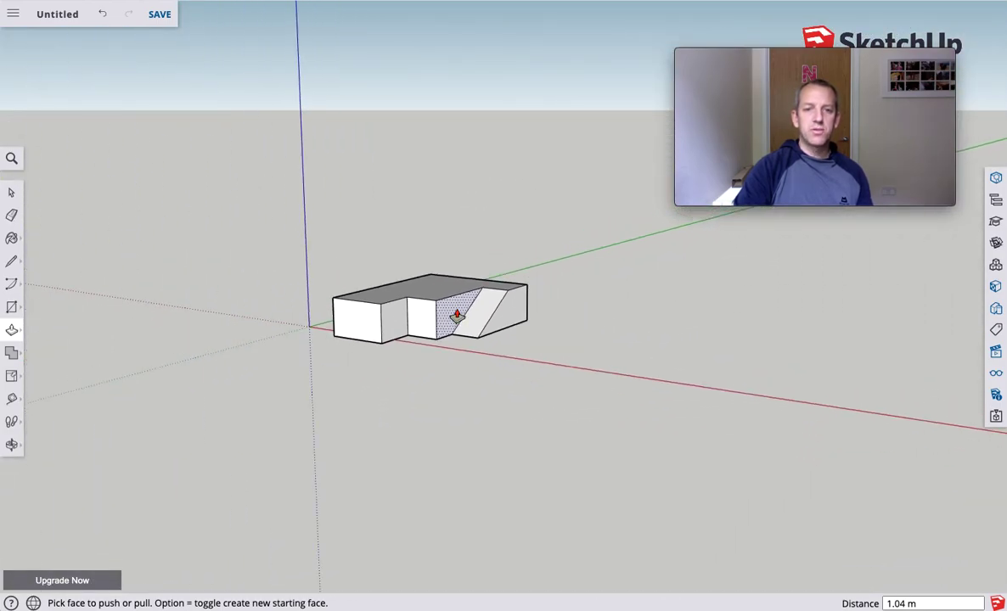
click(12, 446)
drag(577, 333, 900, 365)
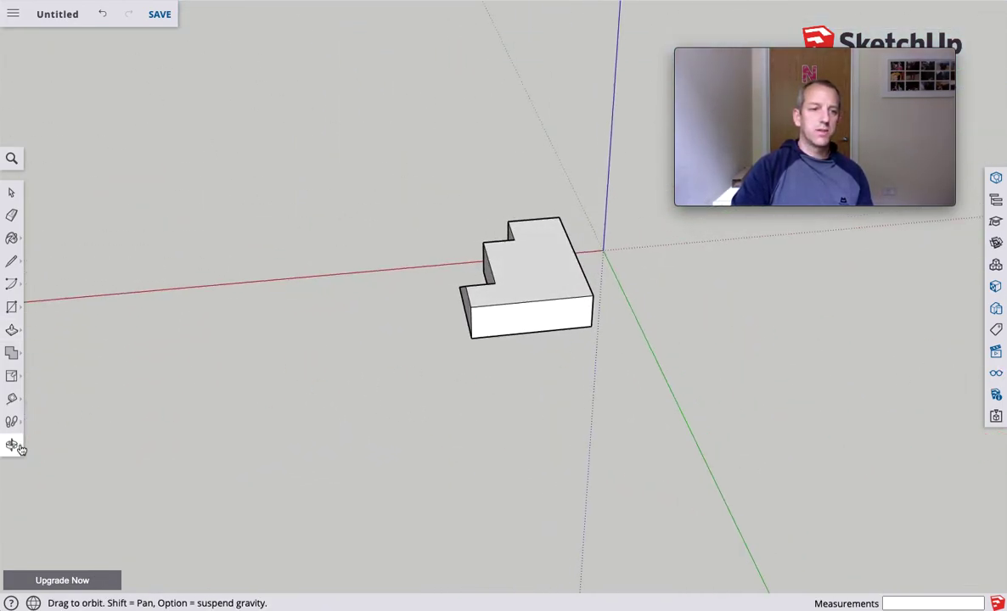
drag(587, 355, 534, 323)
scroll(535, 324, up, 5)
scroll(535, 323, down, 8)
scroll(536, 323, up, 5)
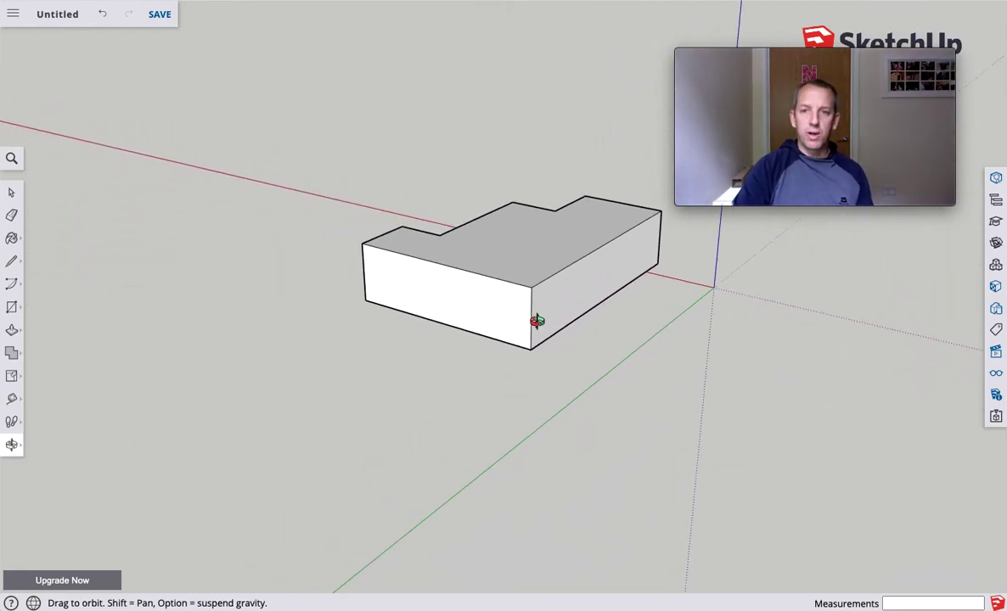
scroll(536, 321, up, 5)
scroll(537, 321, down, 10)
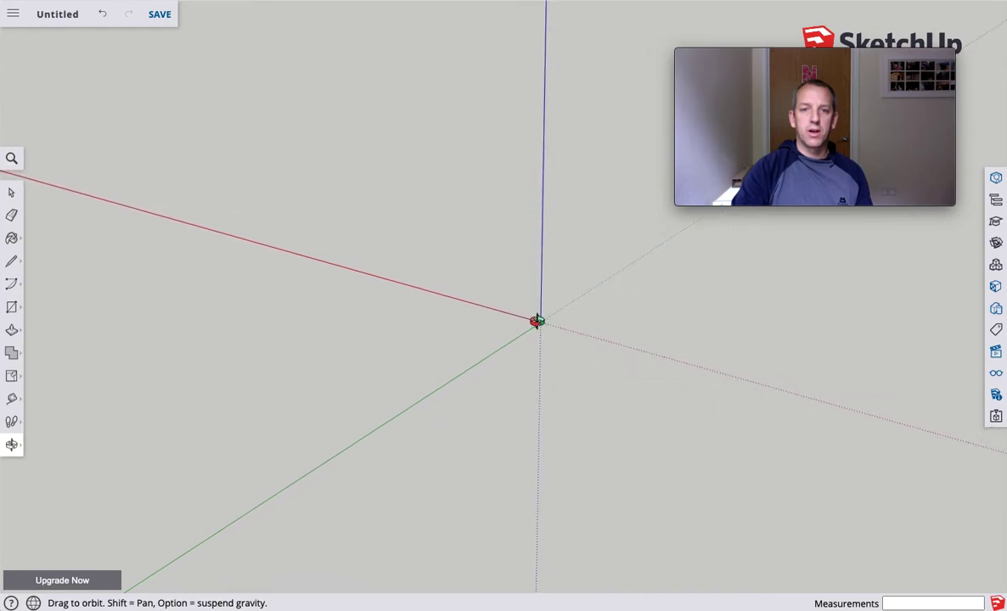
drag(757, 373, 622, 254)
drag(647, 197, 582, 340)
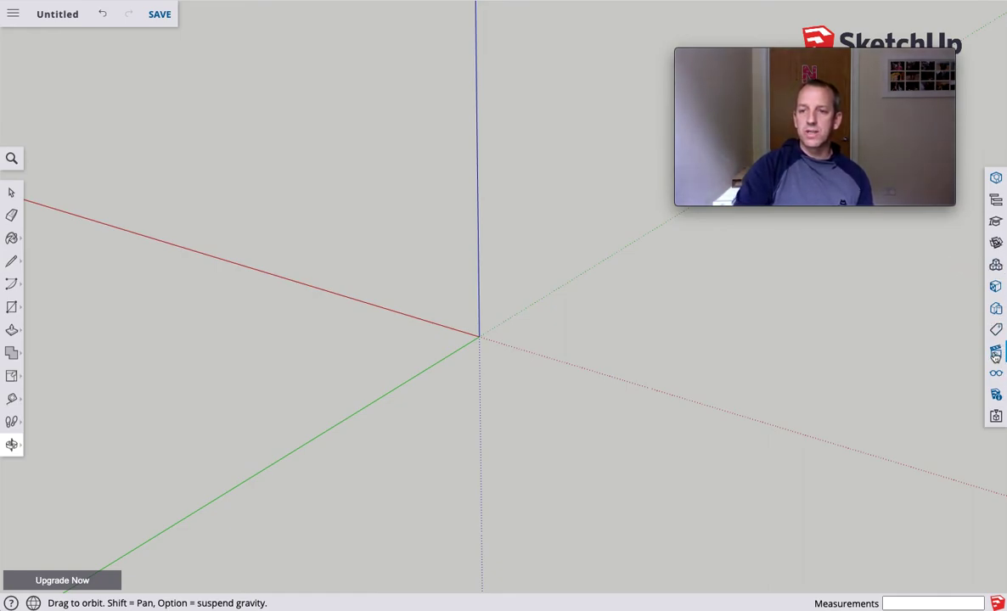
Switch to a preset isometric view and zoom to the extents of the model
click(996, 352)
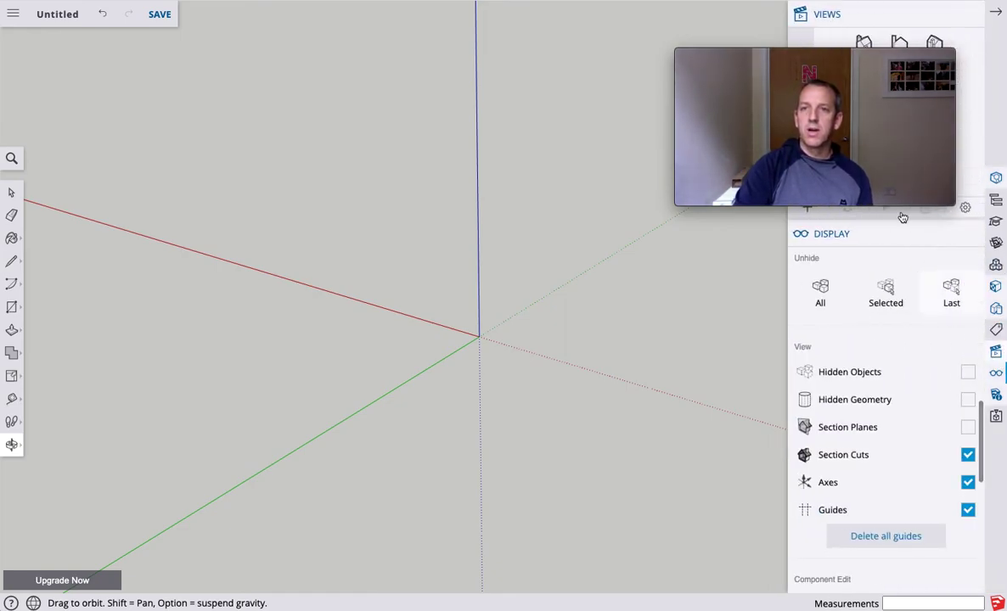
drag(889, 53, 698, 9)
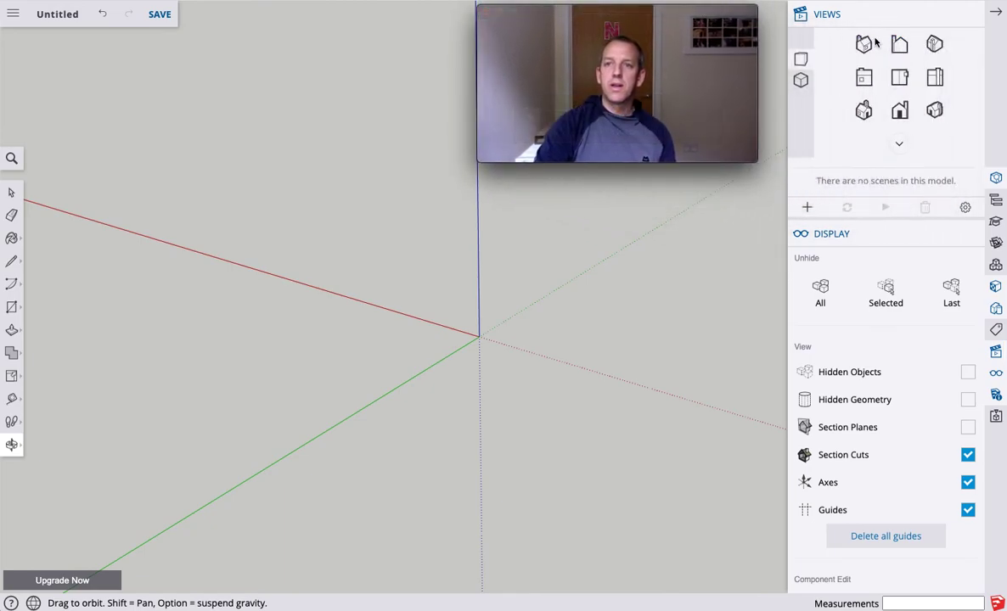
click(863, 110)
click(863, 43)
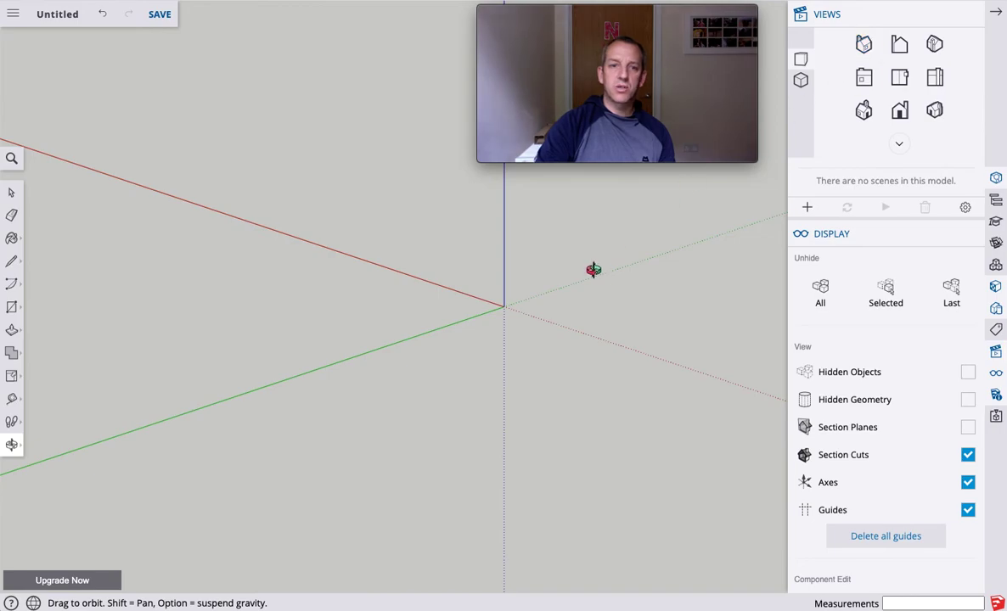
click(13, 450)
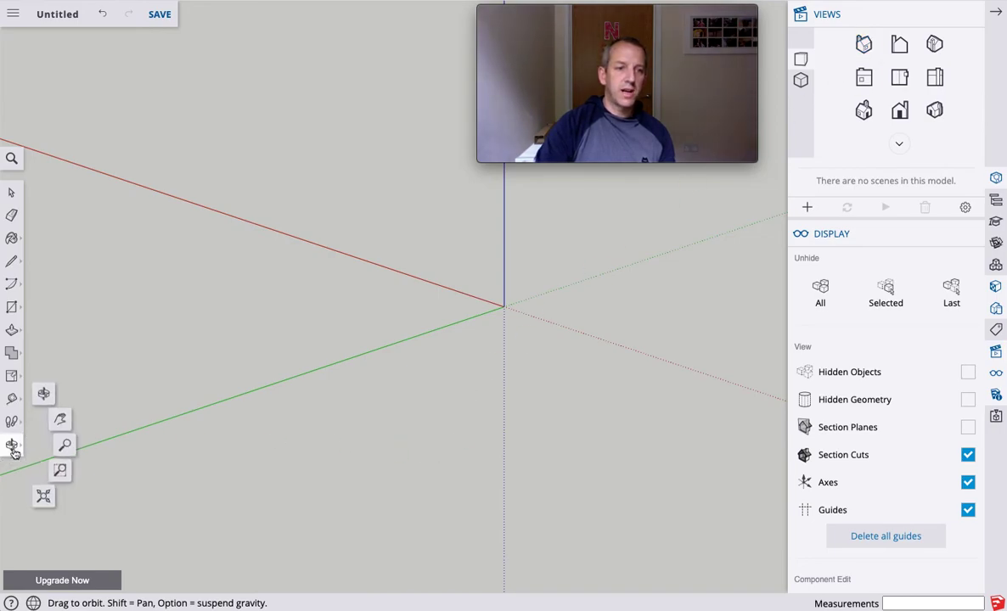
click(44, 500)
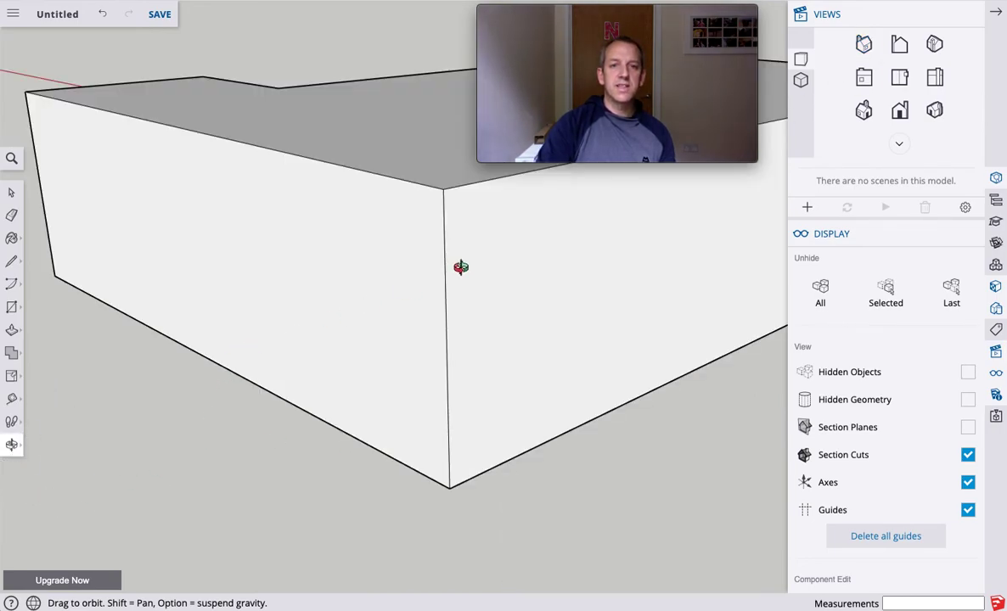
Save the model under the name Test in the House Models folder of the SketchUp project
scroll(461, 266, up, 4)
scroll(461, 265, down, 10)
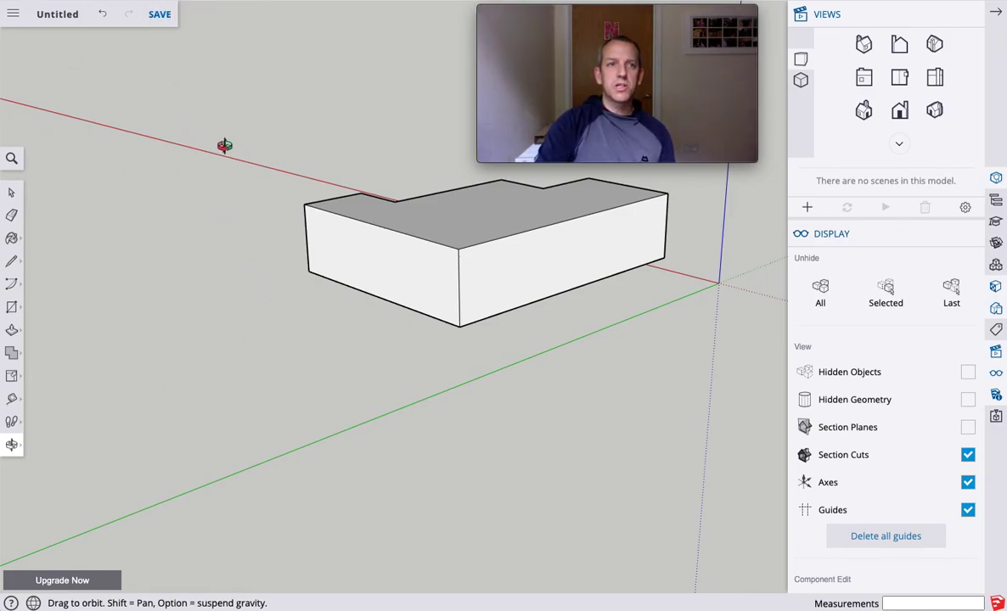
click(65, 15)
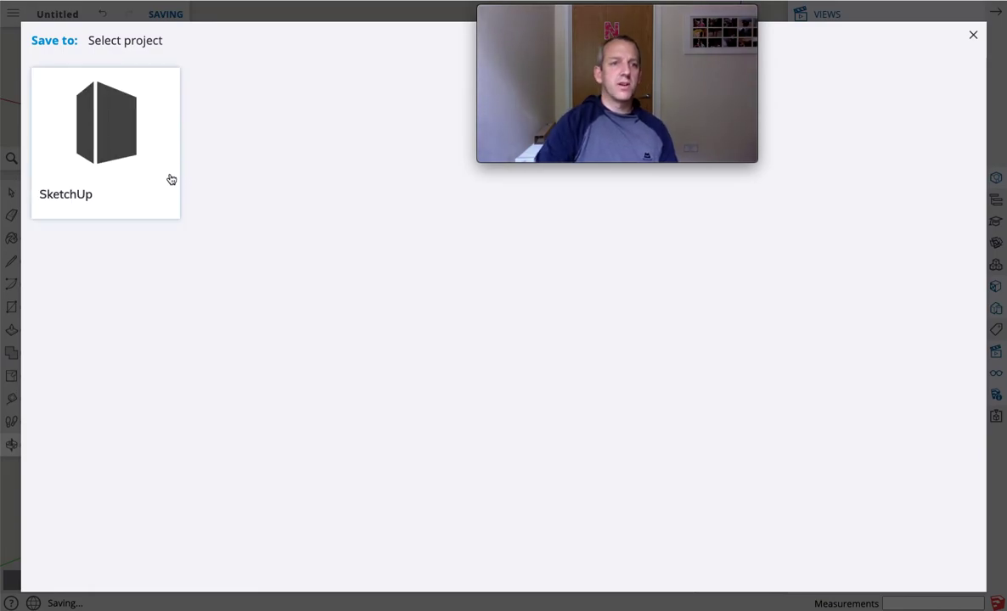
click(108, 117)
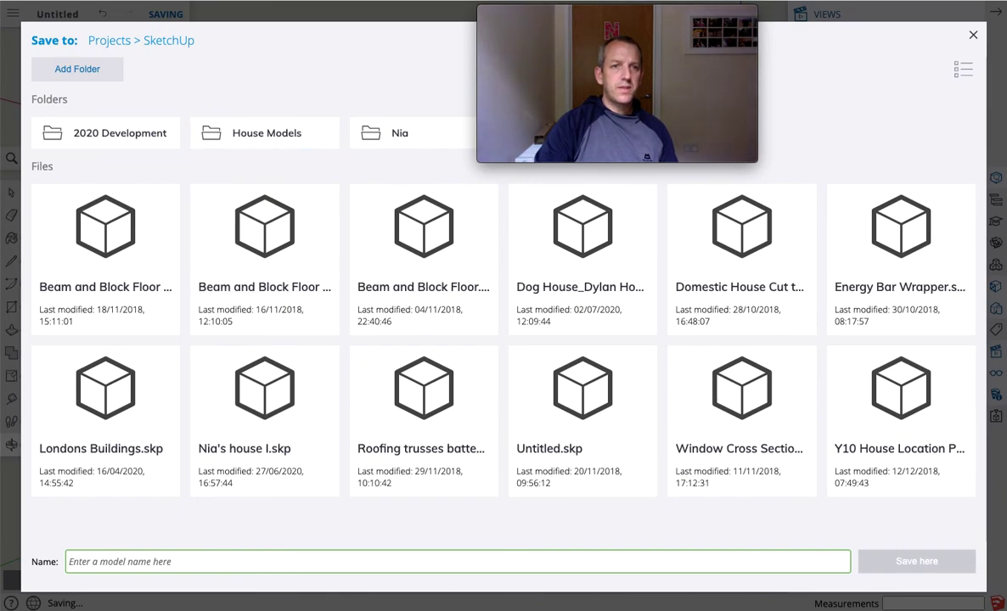
click(259, 136)
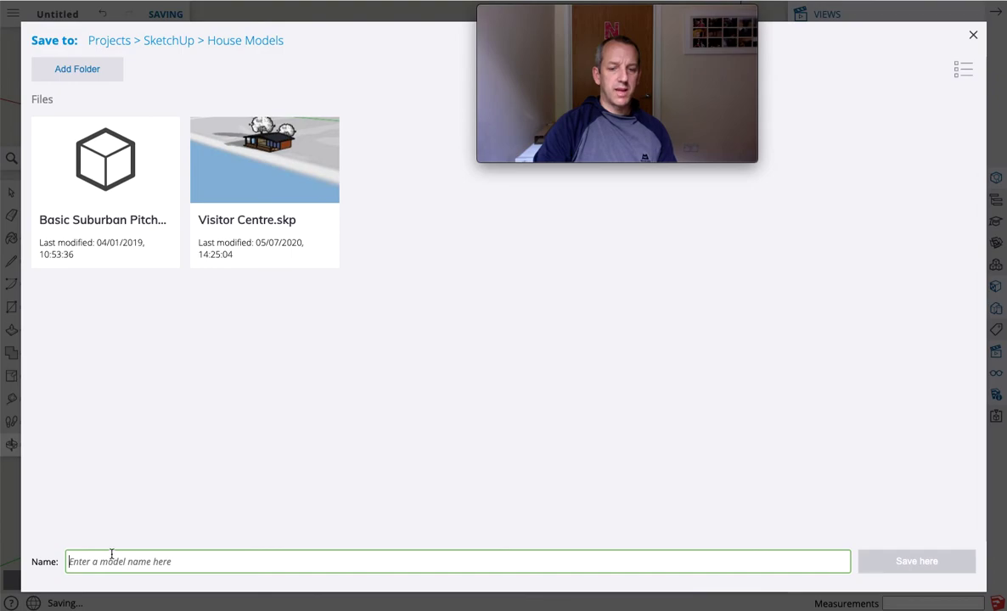
text(Test)
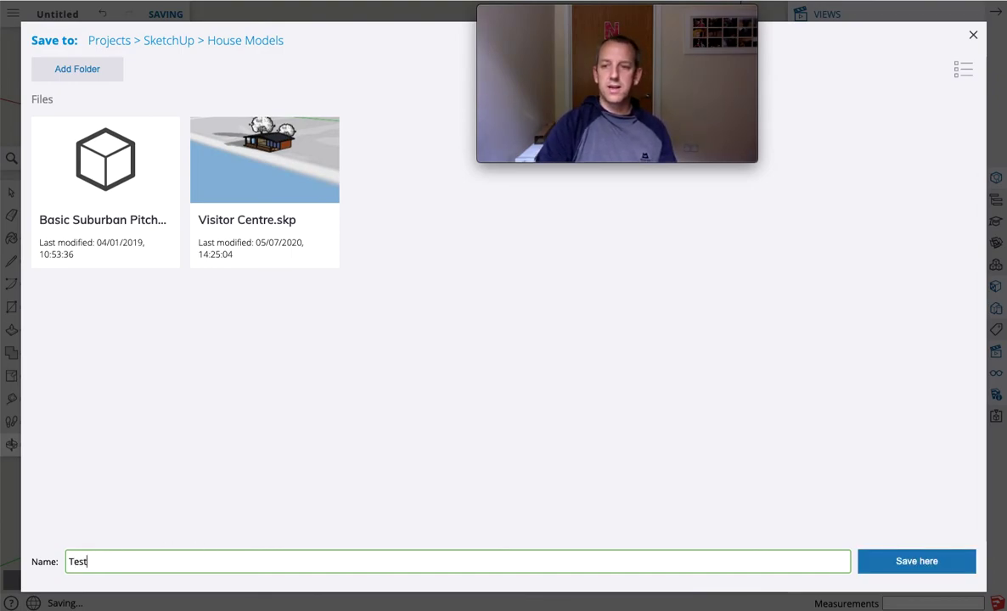
click(917, 561)
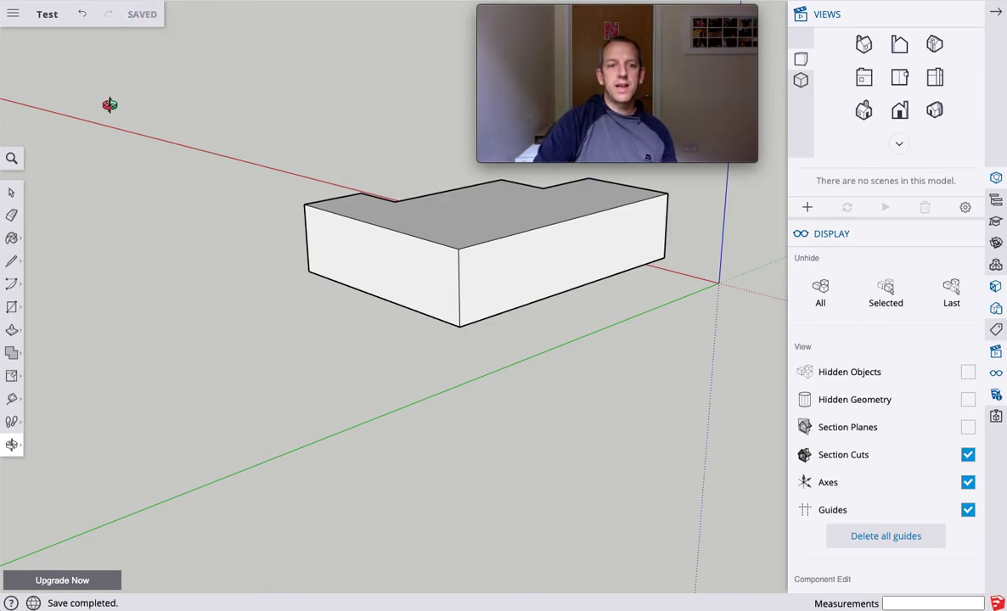
mouse_move(215, 187)
mouse_down()
mouse_move(350, 285)
mouse_move(210, 207)
mouse_up()
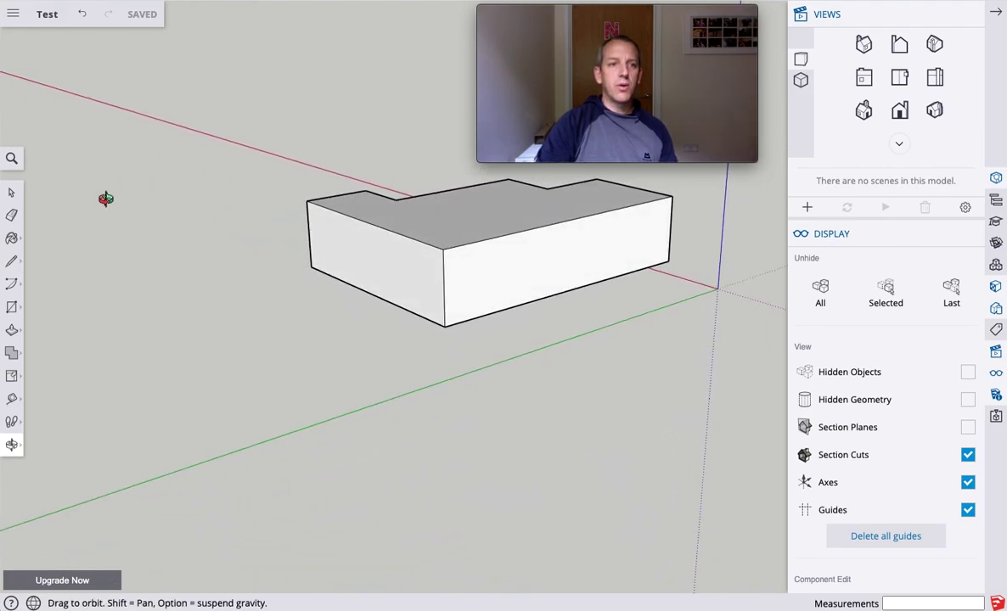